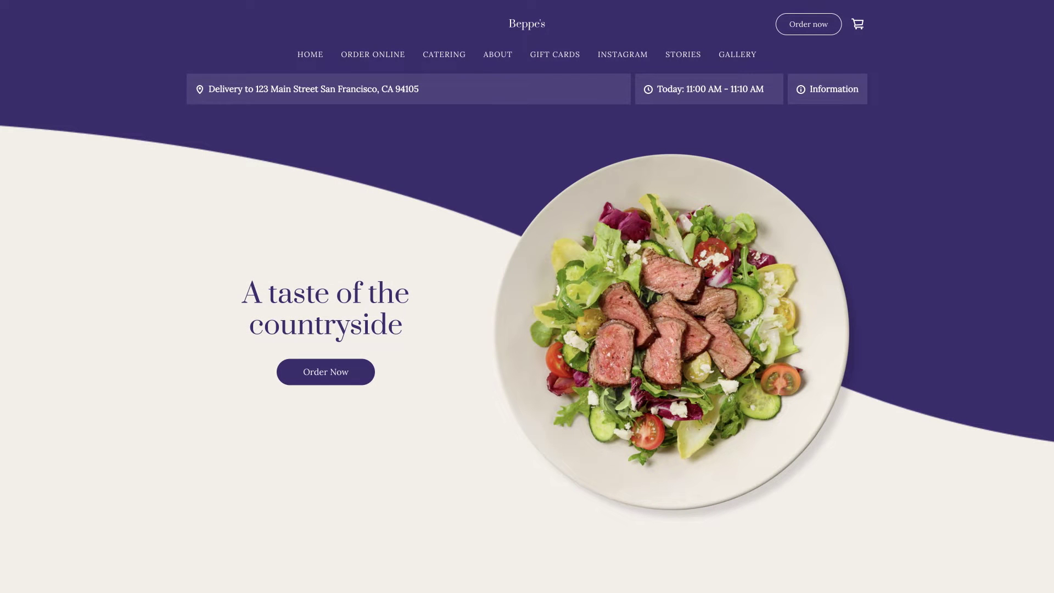
- Preview the storefront's Order Online menu and switch the order type from Pickup to Delivery
click(373, 56)
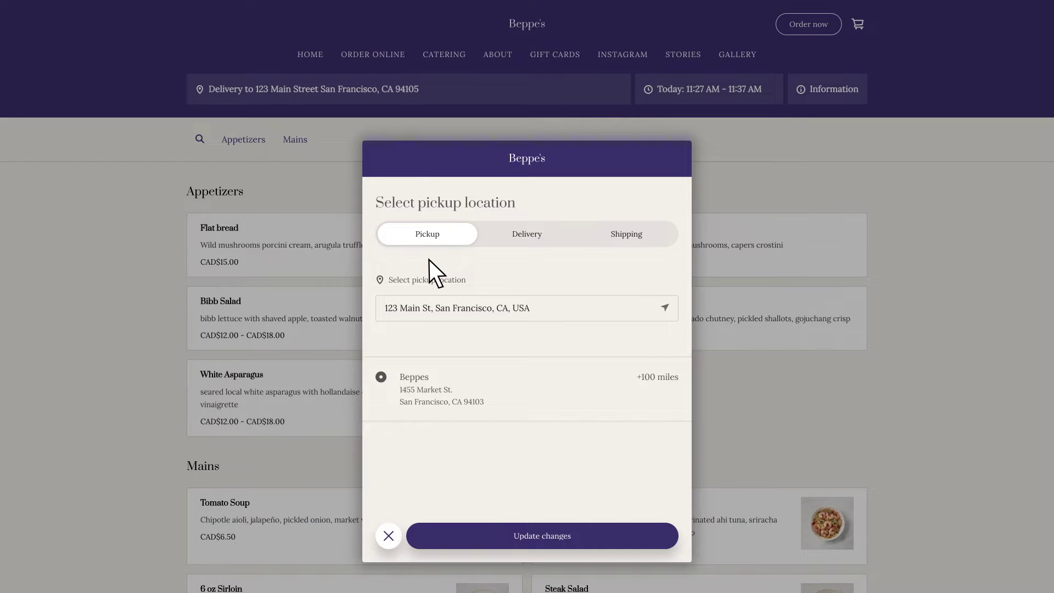
click(522, 232)
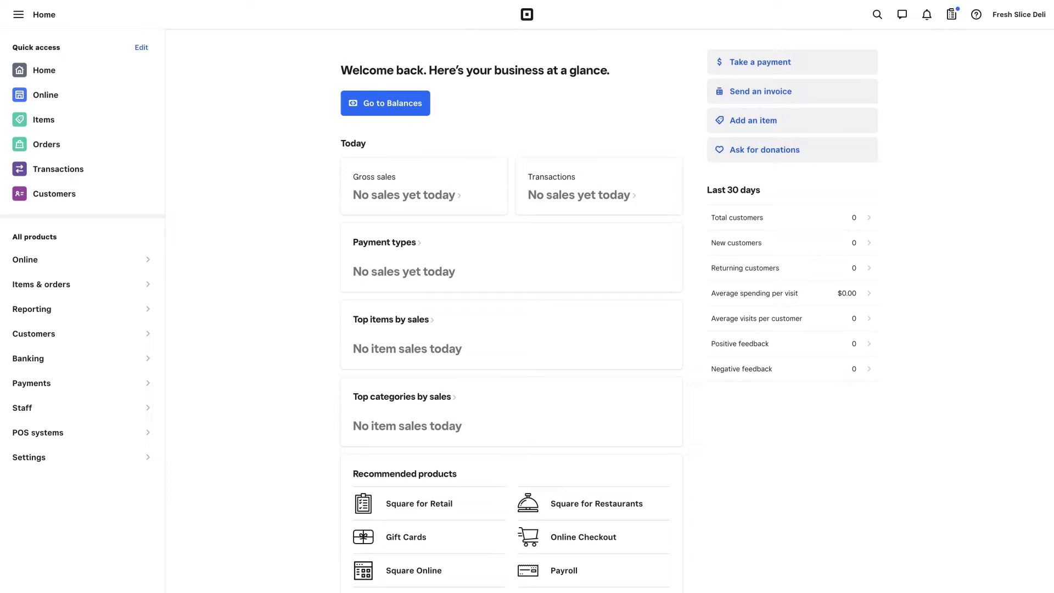
- Go to Online > Fulfillment > Pickup & Delivery and start setting up Fresh Slice Deli
click(59, 126)
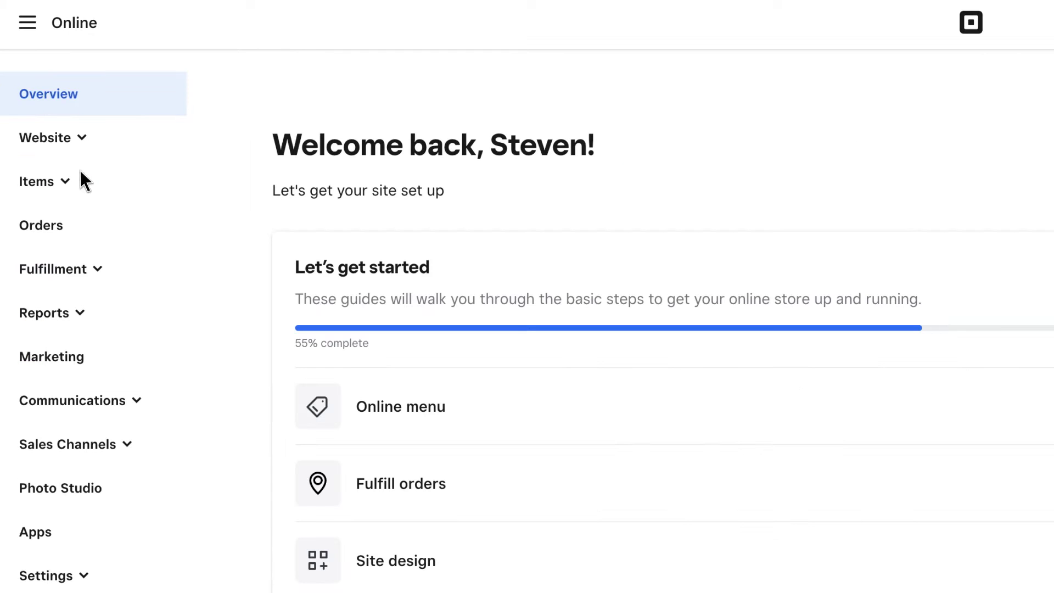
click(52, 271)
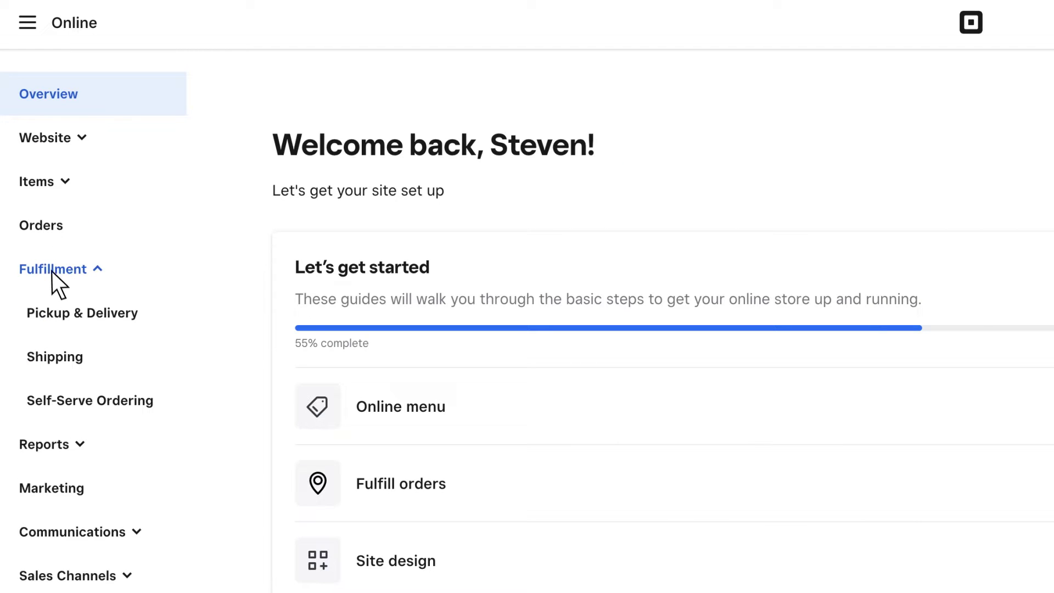
click(65, 319)
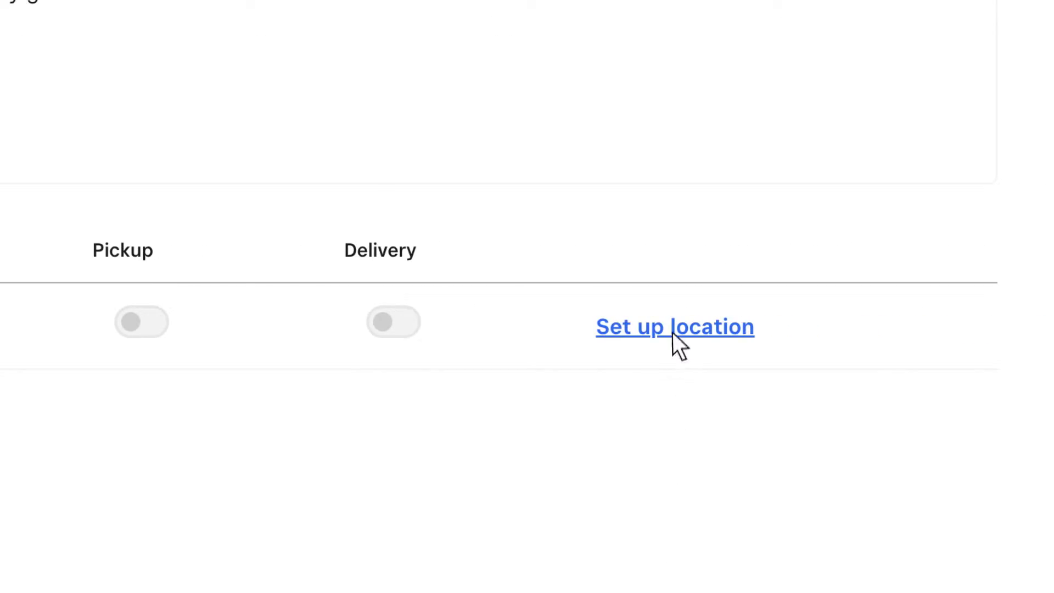
click(675, 330)
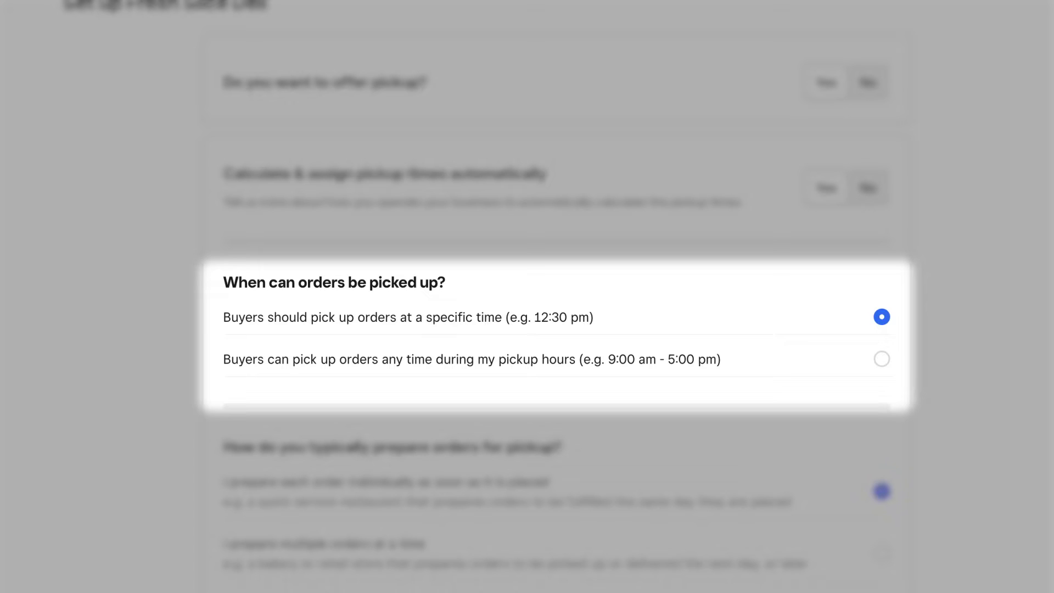
- Allow pickup any time during pickup hours and choose On-Demand Delivery couriers
click(881, 360)
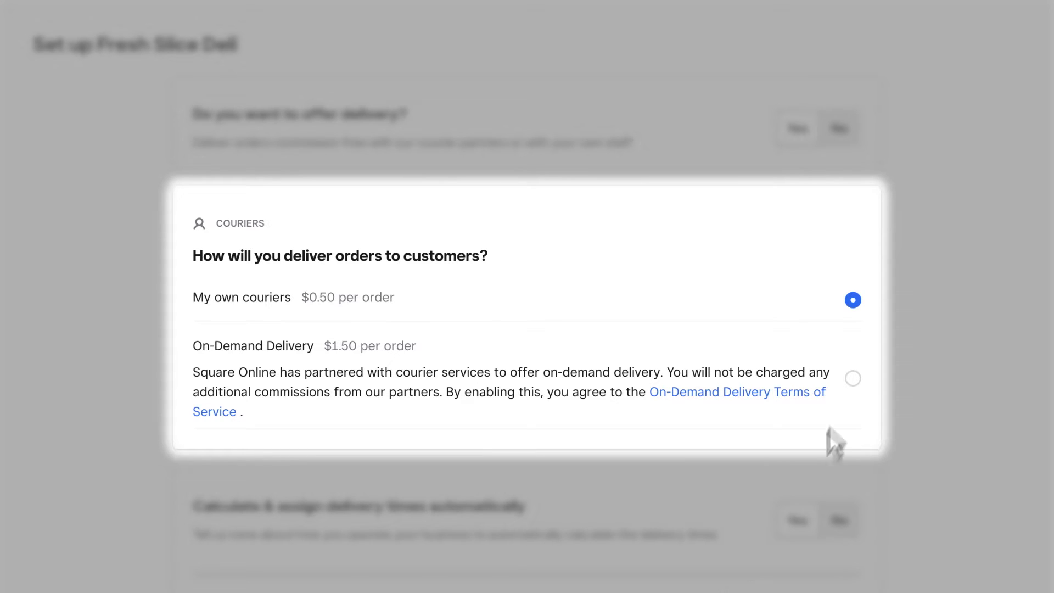
click(852, 378)
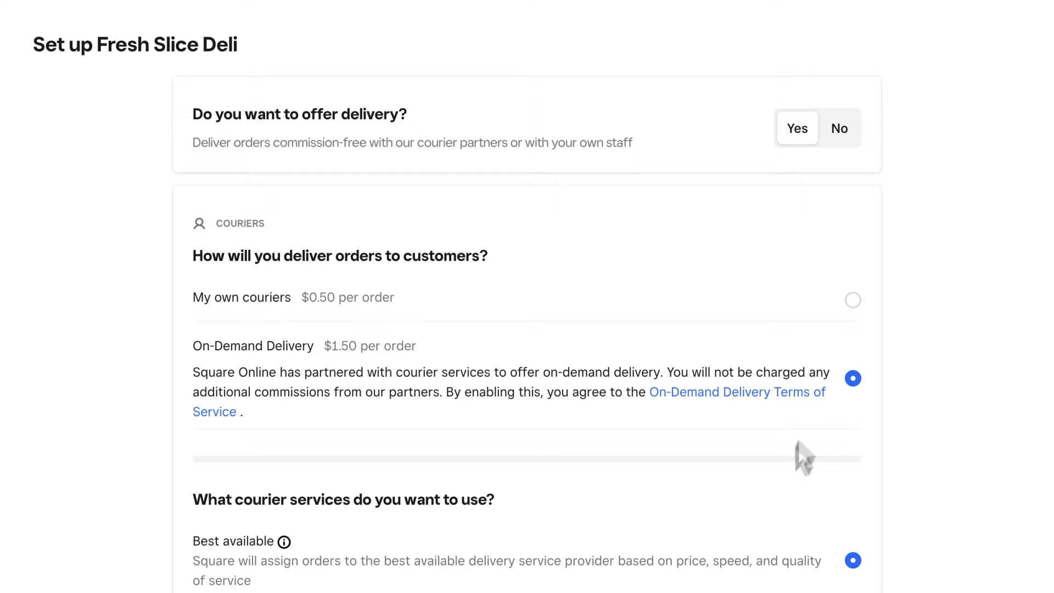
- Choose own couriers delivering at specific times, preparing multiple orders at a time
click(853, 300)
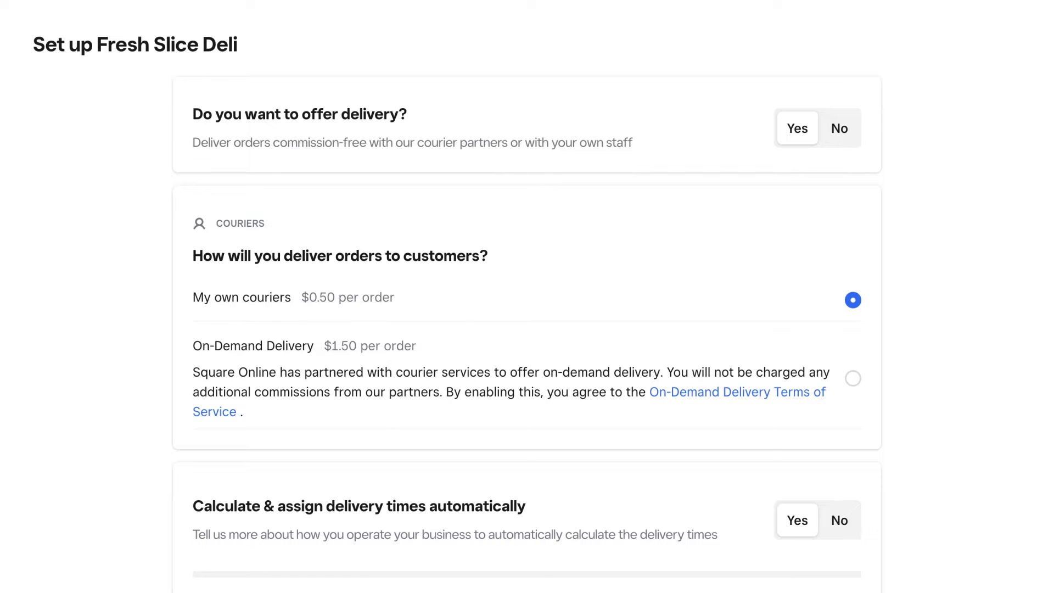
scroll(527, 297, down, 1)
scroll(527, 297, down, 2)
scroll(527, 297, down, 2)
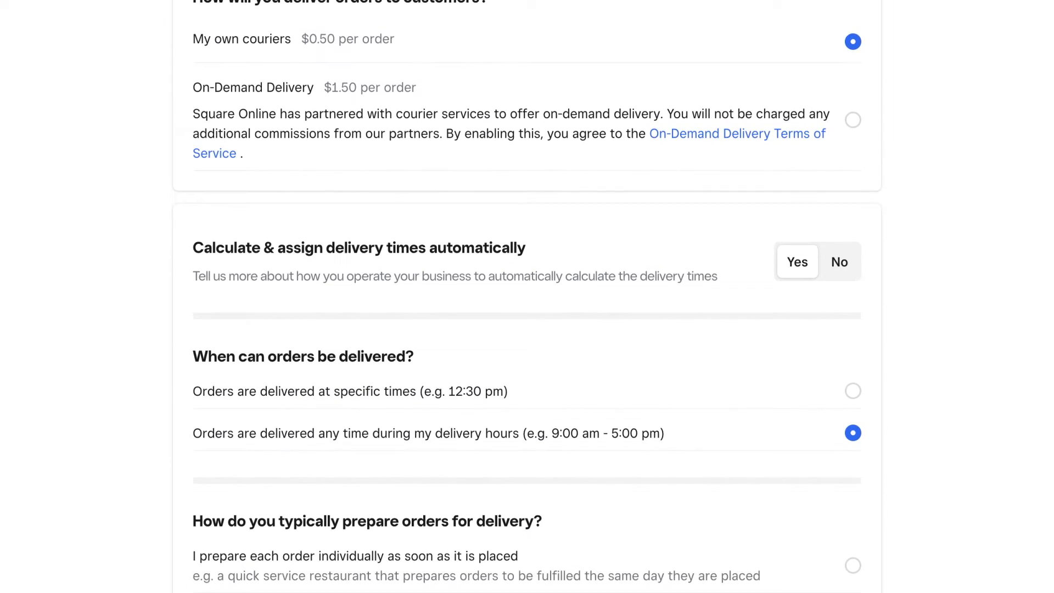
scroll(528, 296, down, 2)
scroll(528, 297, down, 1)
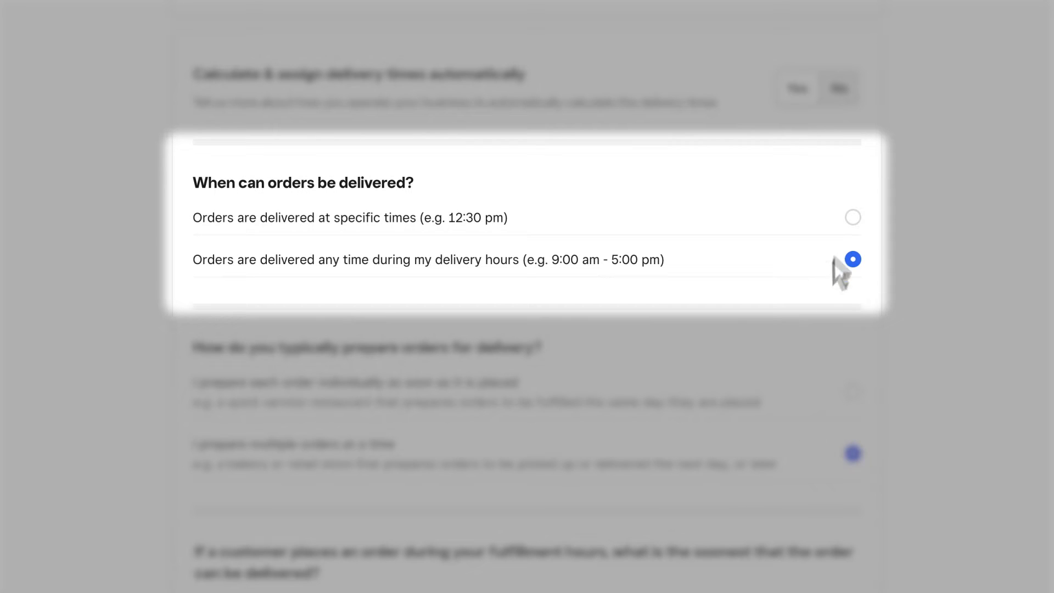
click(853, 218)
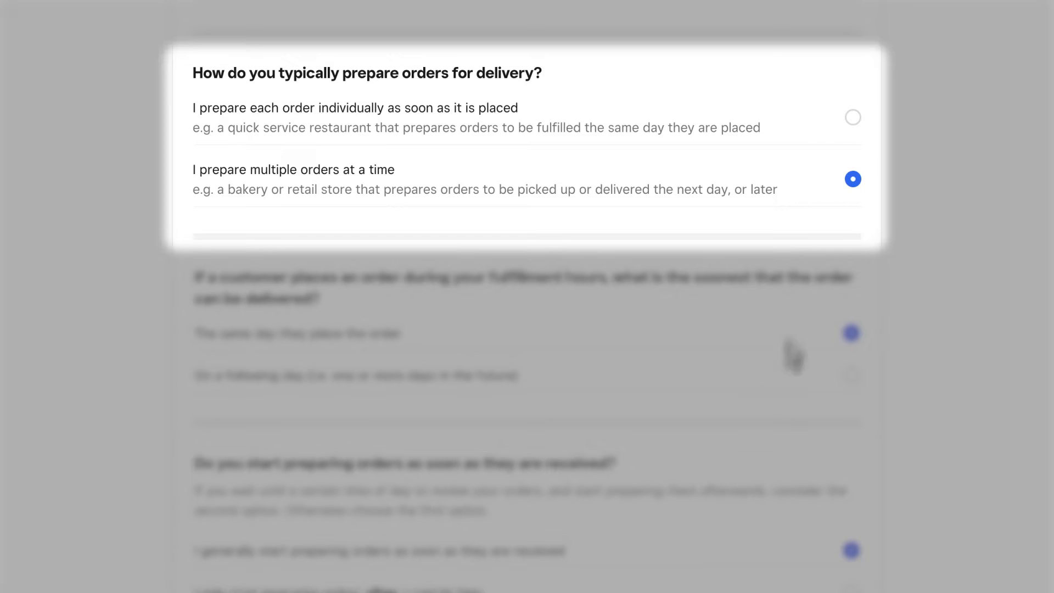
click(852, 118)
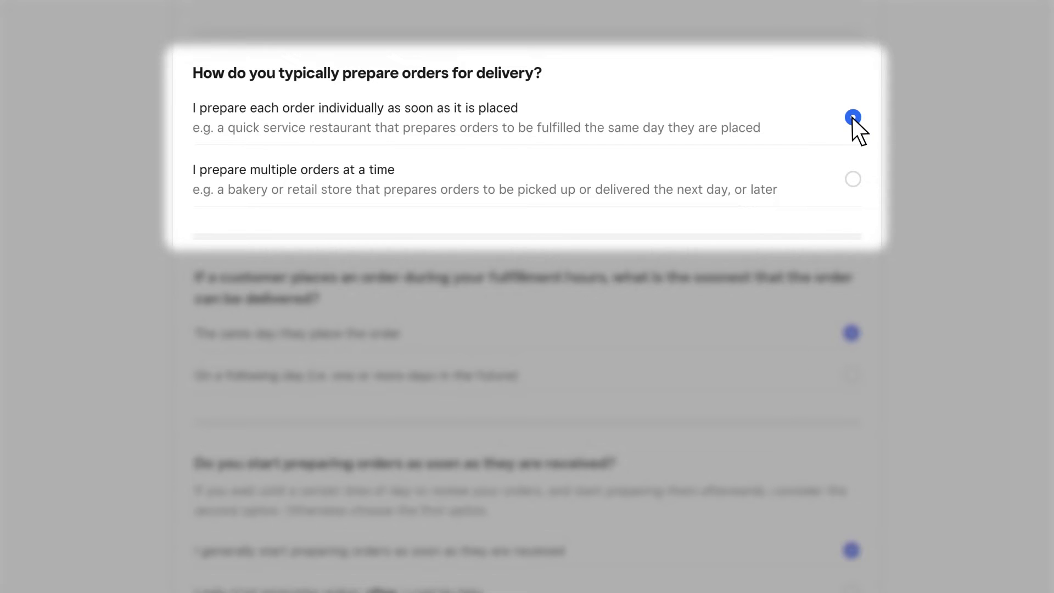
click(853, 179)
scroll(527, 297, down, 5)
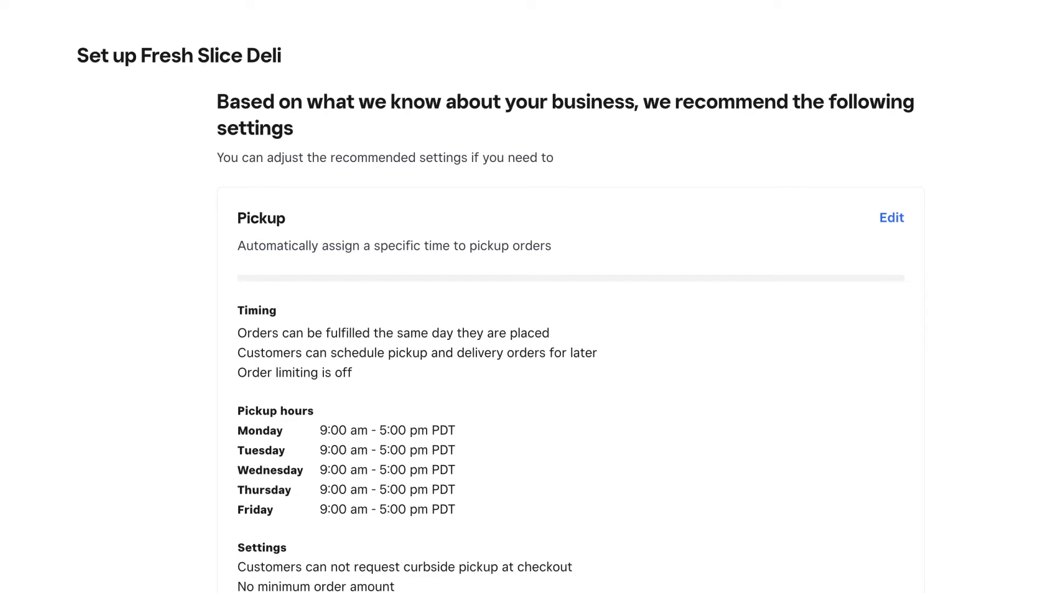
scroll(527, 297, down, 5)
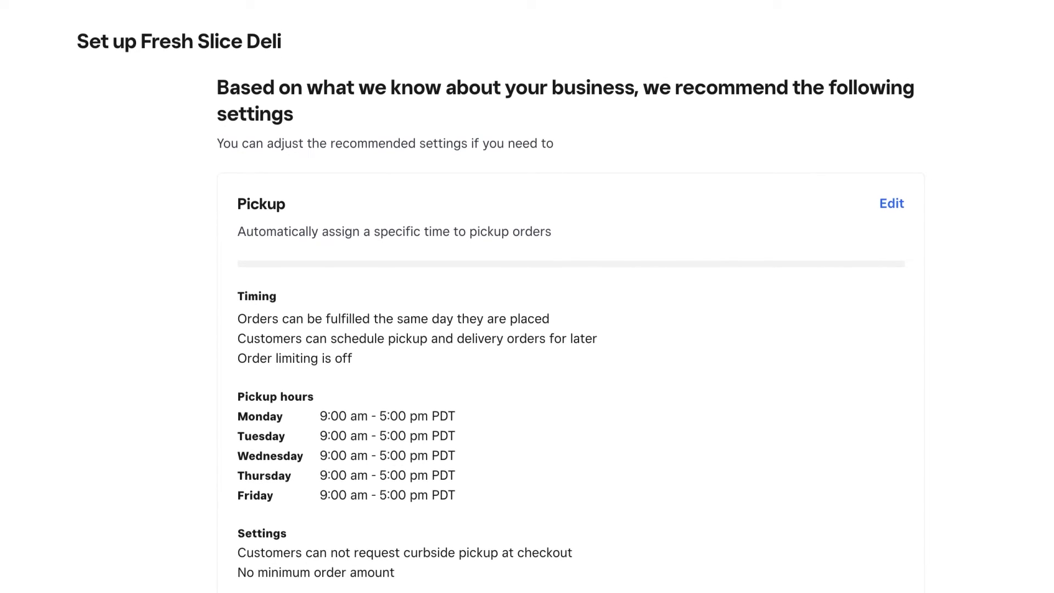
scroll(528, 297, down, 5)
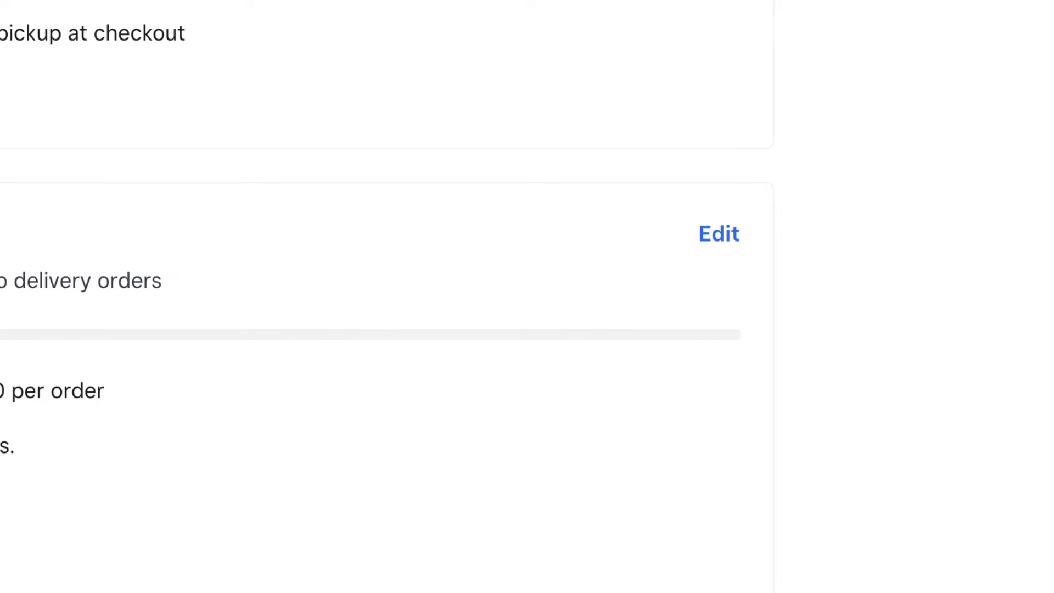
- Open the Fresh Slice Deli Delivery card for editing
click(719, 234)
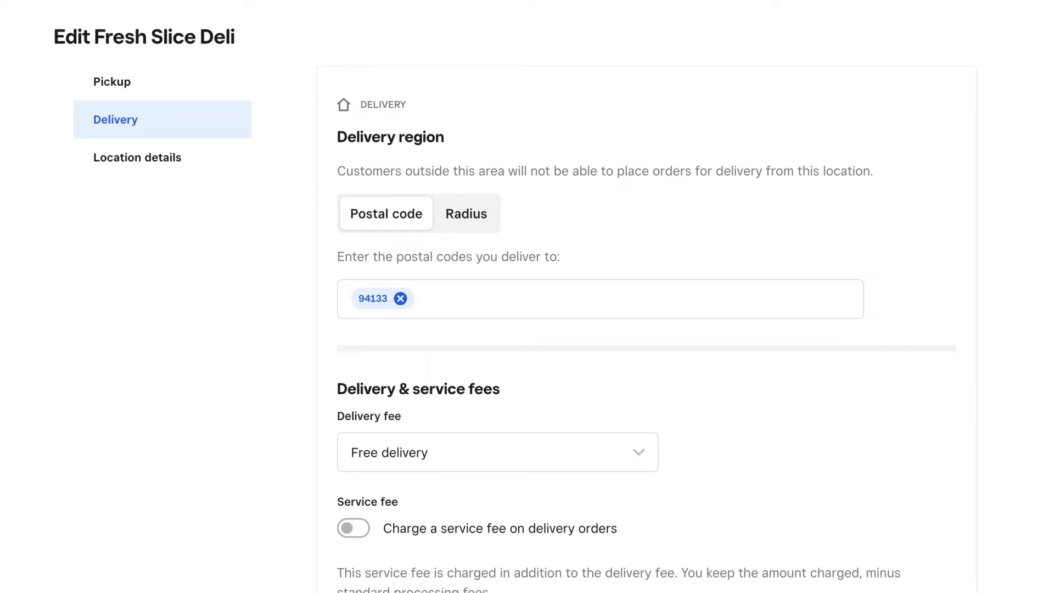
- Add postal code 94131 and charge a $6.99 delivery fee on all orders
click(444, 298)
text(94131)
click(456, 340)
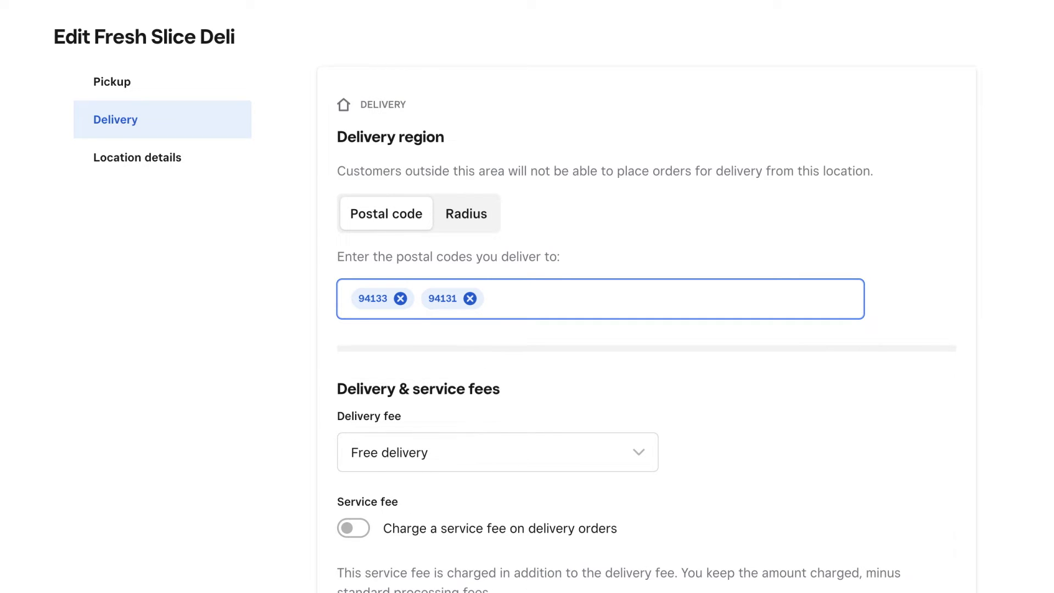
text(5)
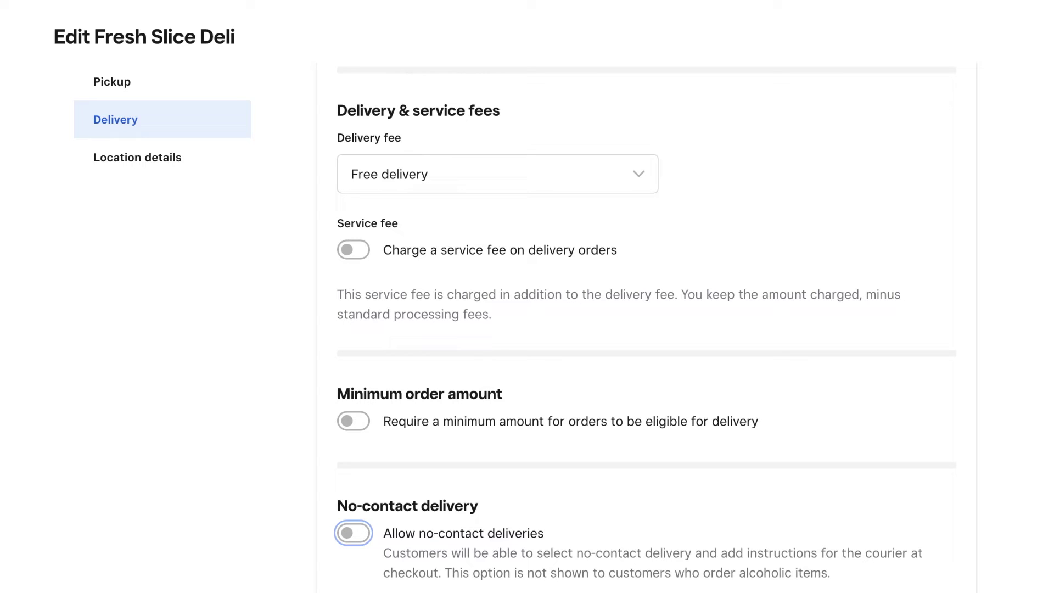
click(645, 176)
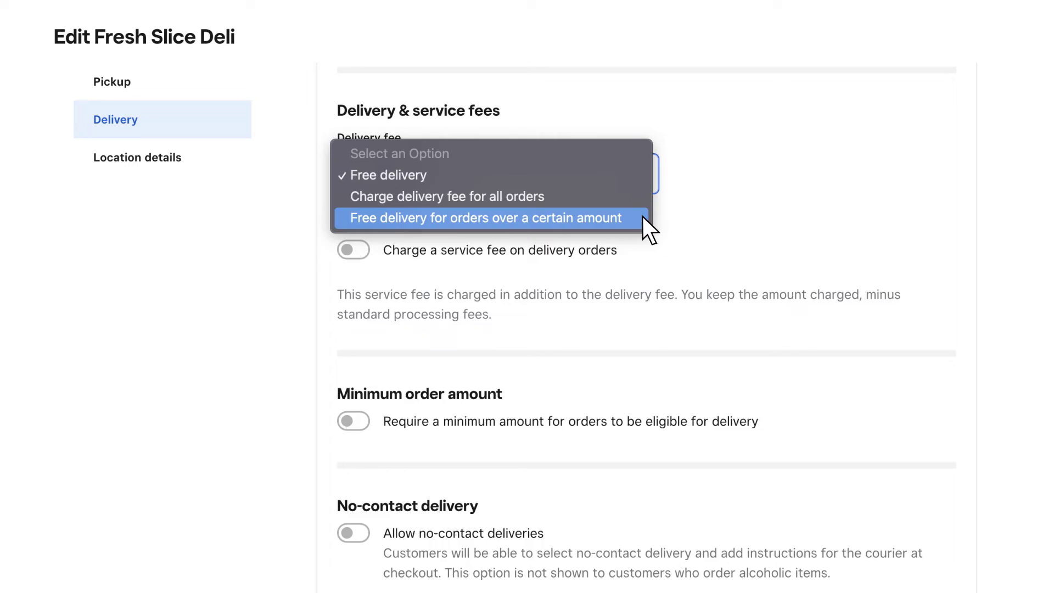
click(626, 196)
click(376, 237)
text(6.99)
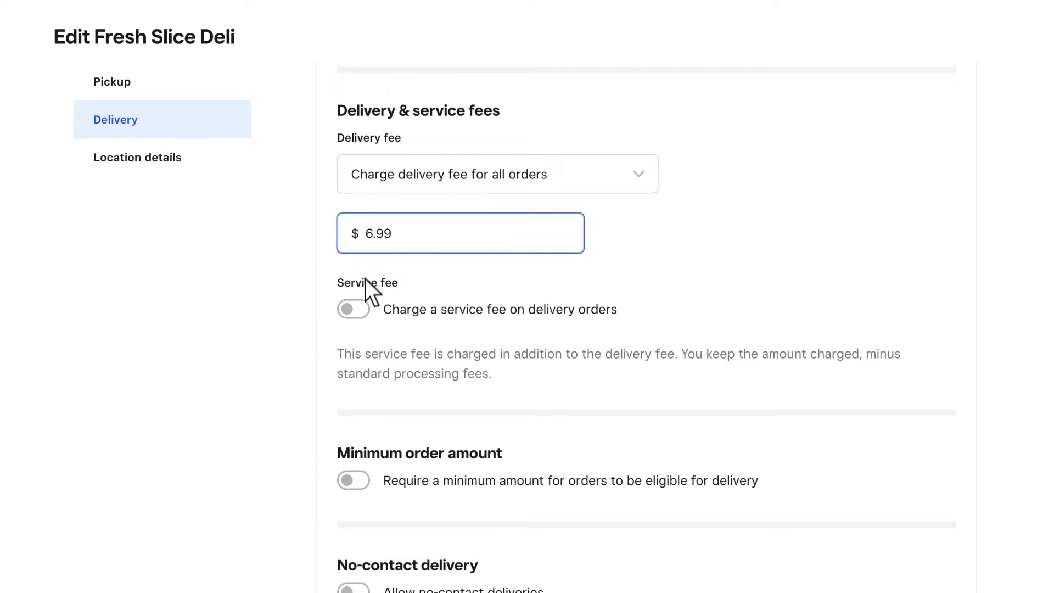
- Turn on a $1.00 set-amount service fee for deliveries
click(360, 305)
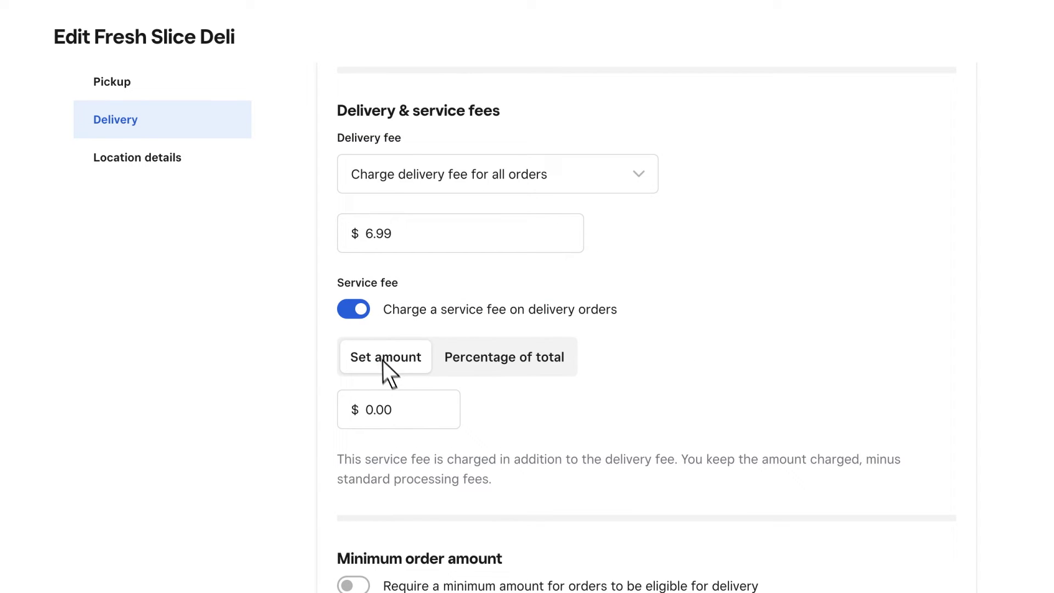
click(402, 408)
text(1)
click(435, 510)
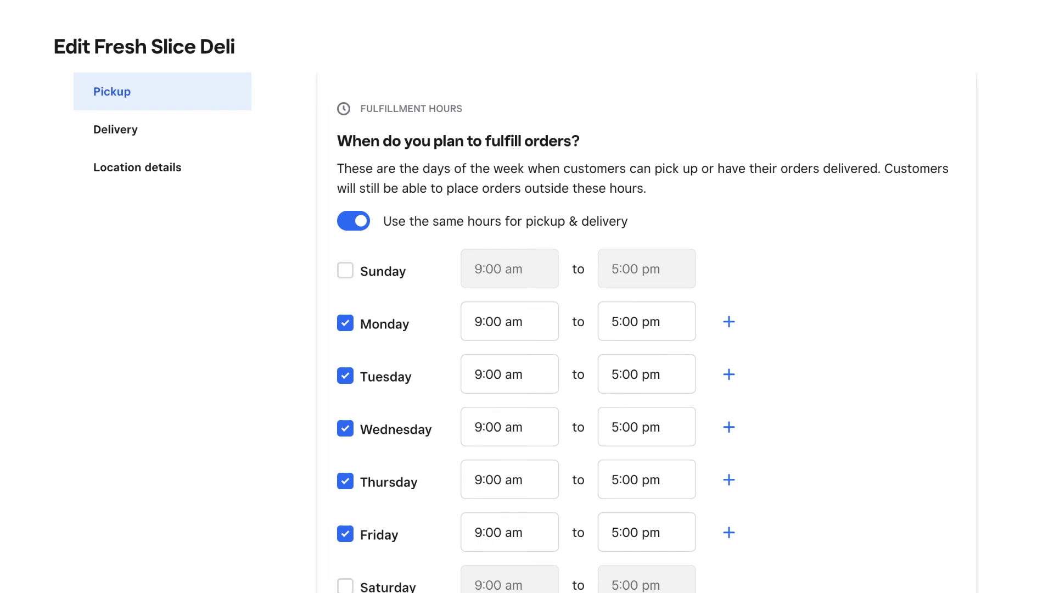
scroll(527, 329, down, 5)
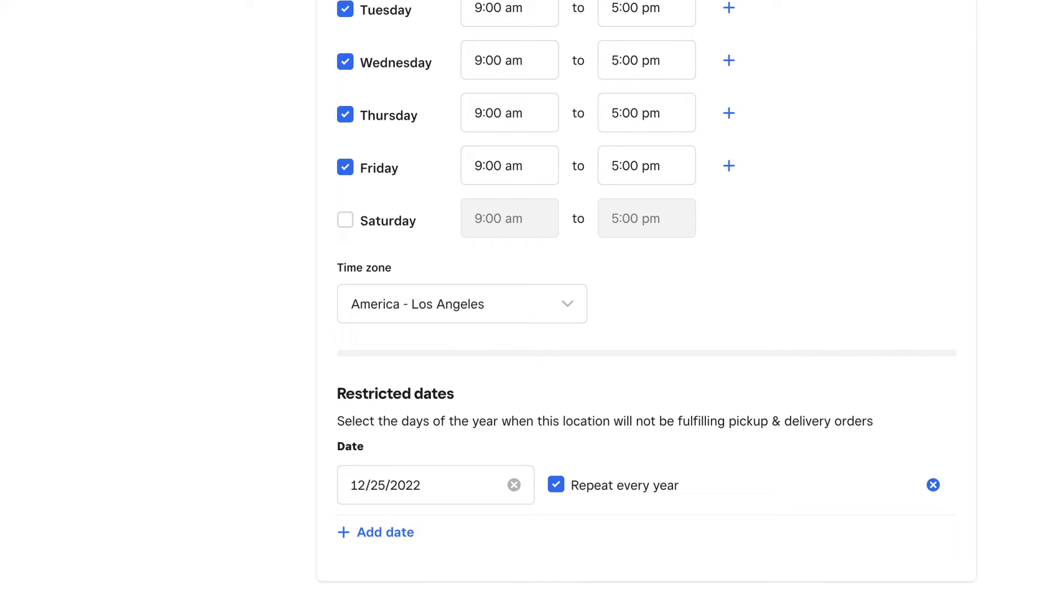
scroll(527, 330, down, 7)
- Allow curbside pickup and require a $10.00 minimum order amount for pickup
click(196, 162)
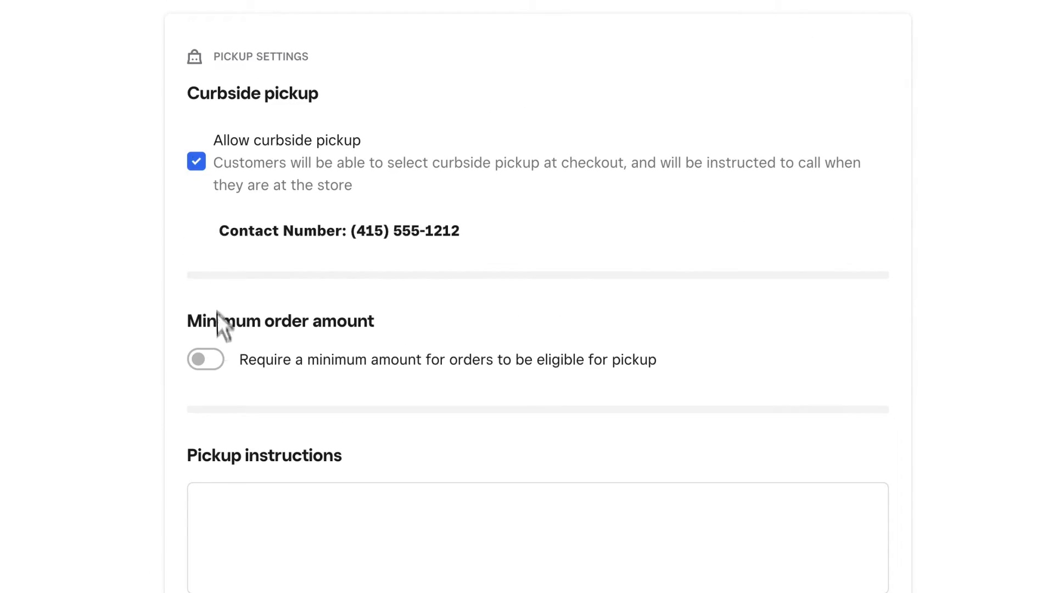
click(213, 360)
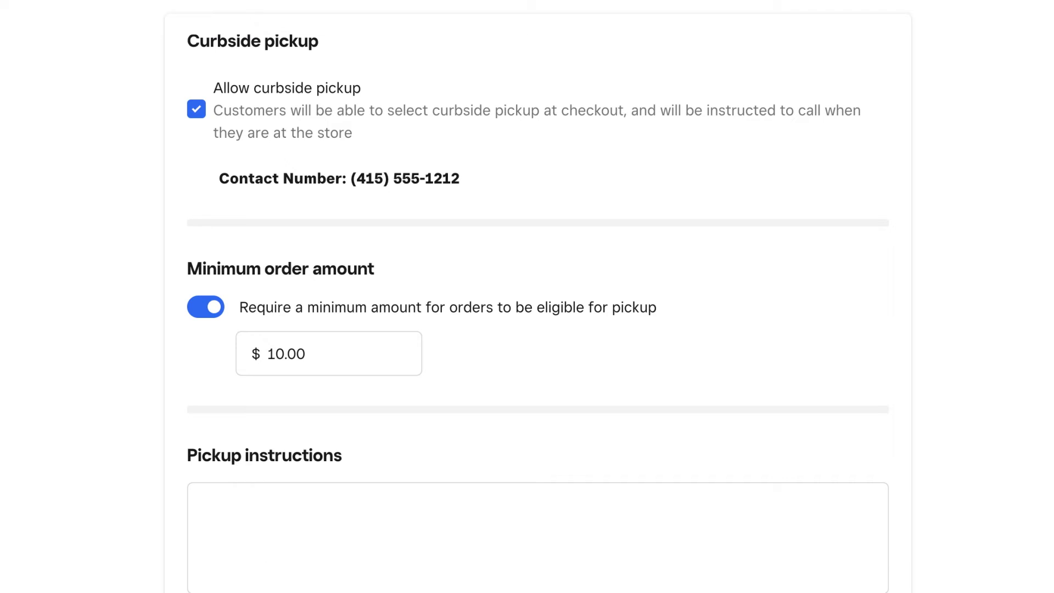
text(Use main entrance and walk to d)
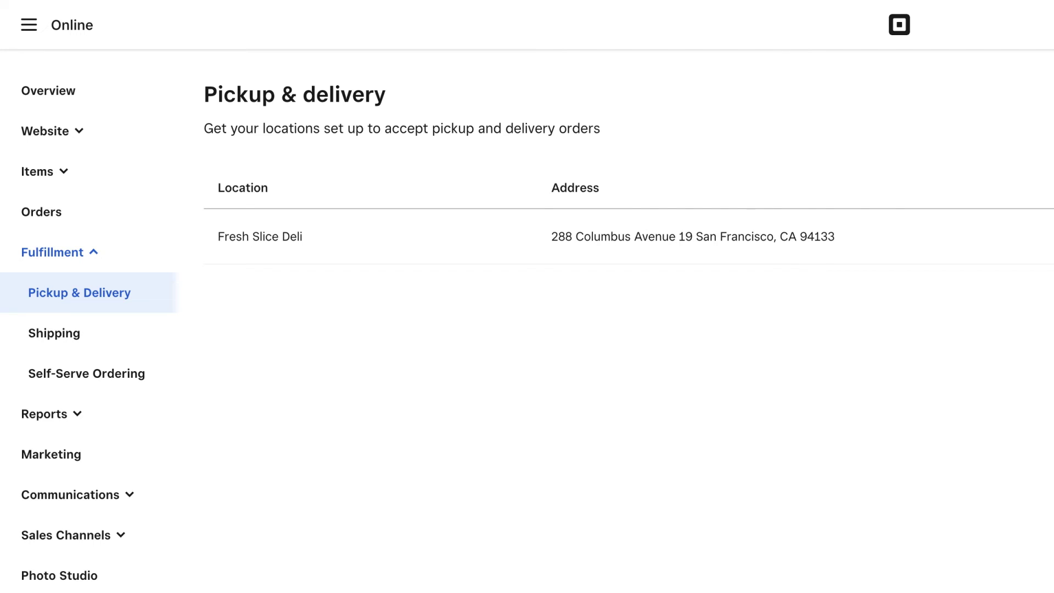
- Select the five deli items in Site Items and start bulk Set fulfillment
click(38, 171)
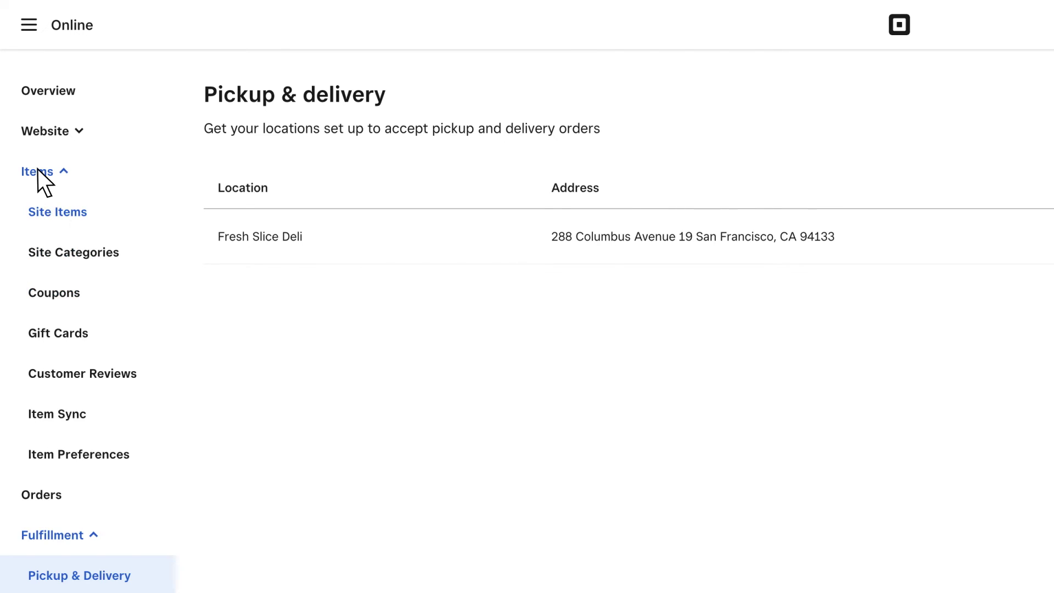
click(55, 212)
click(324, 278)
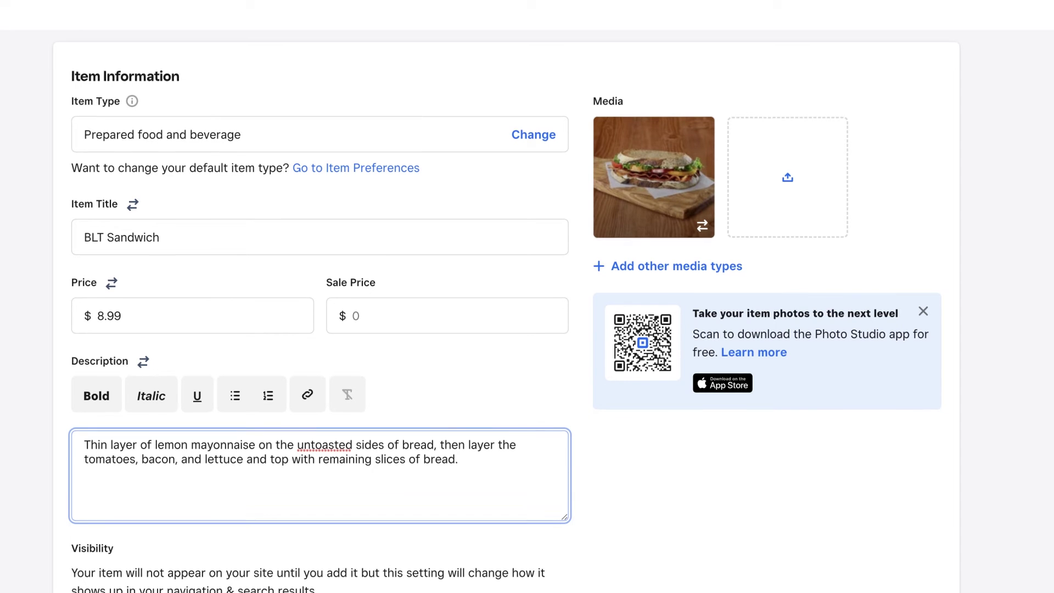
scroll(977, 301, down, 4)
scroll(977, 302, down, 4)
click(934, 245)
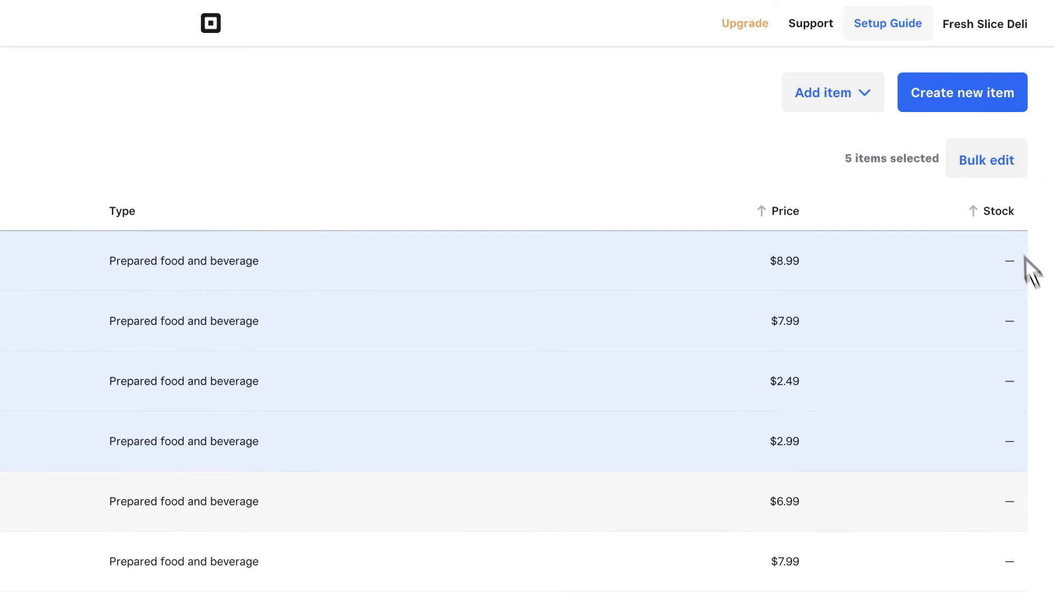
click(988, 159)
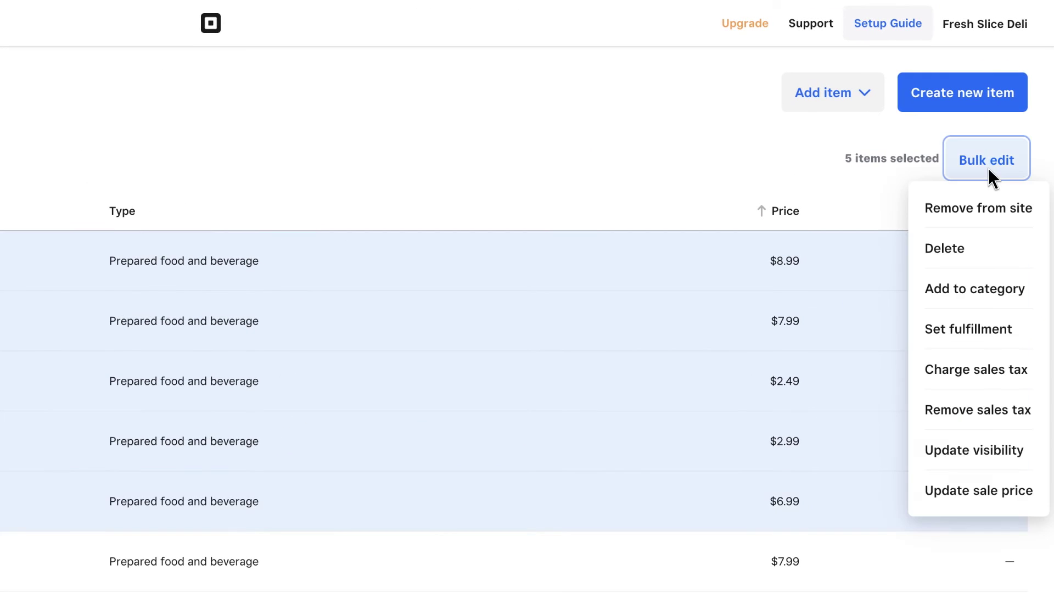
click(988, 329)
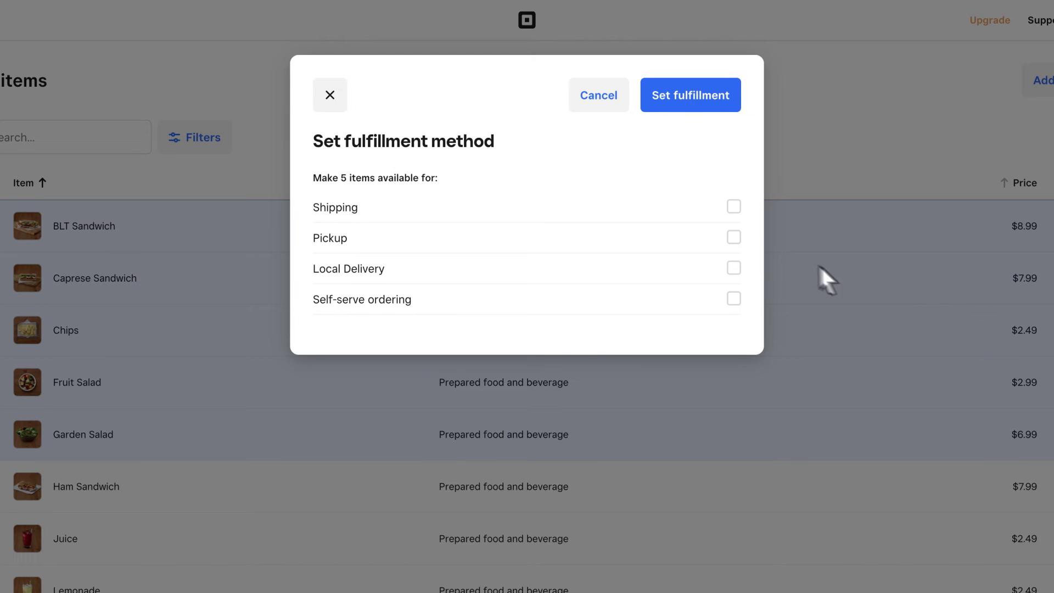